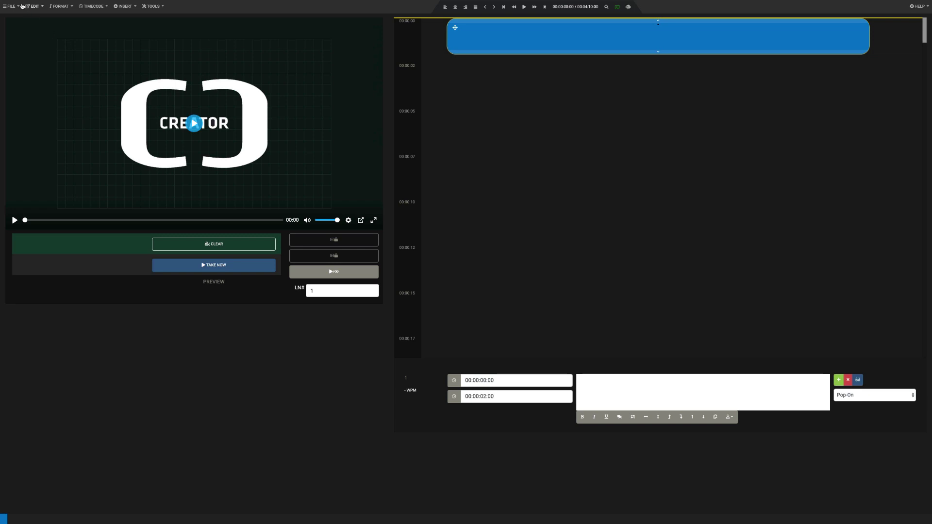
Create a new project with Snowboard.mp4 as its media file.
{"action": "left_click", "coordinate": [19, 7]}
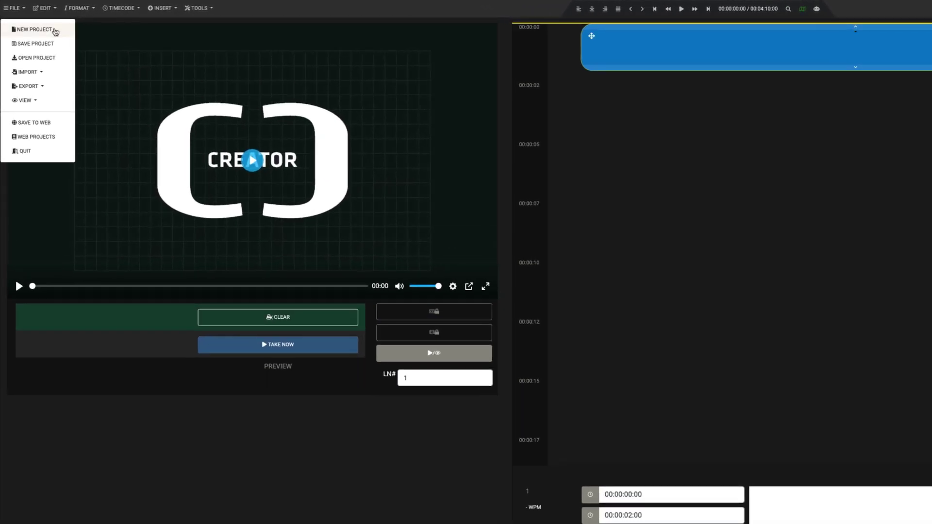
{"action": "left_click", "coordinate": [54, 32]}
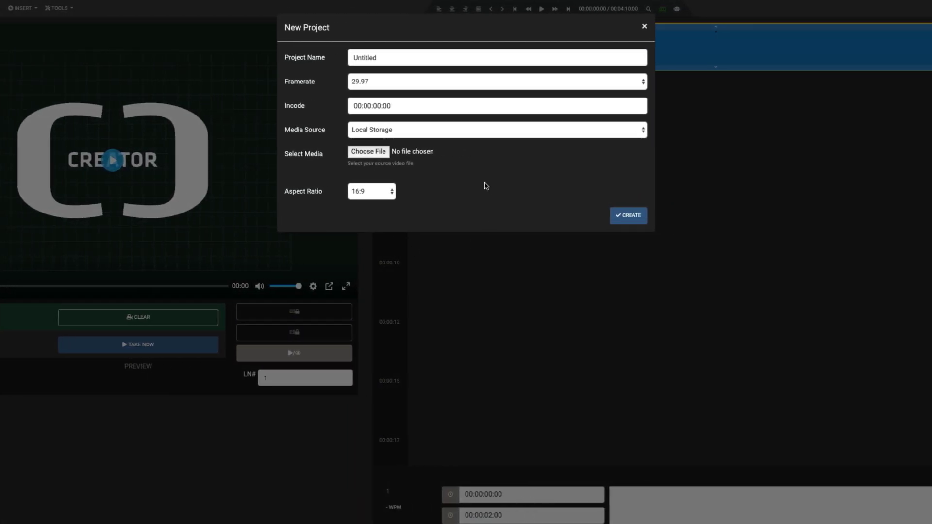
{"action": "left_click", "coordinate": [367, 153]}
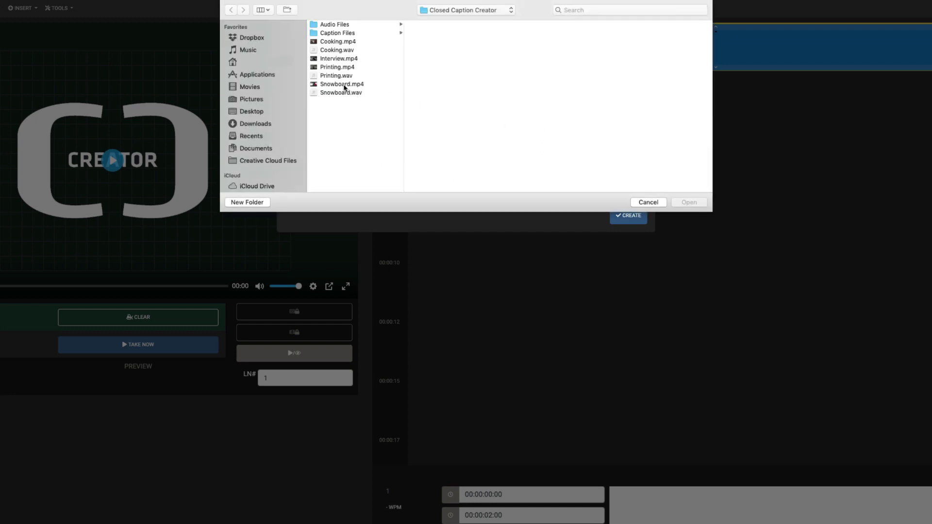
{"action": "left_click", "coordinate": [345, 85]}
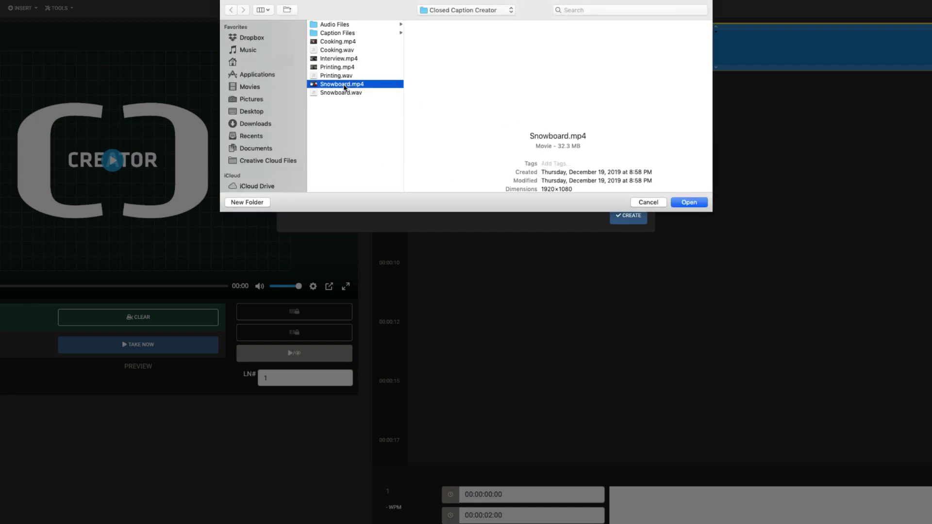
{"action": "left_click", "coordinate": [689, 203]}
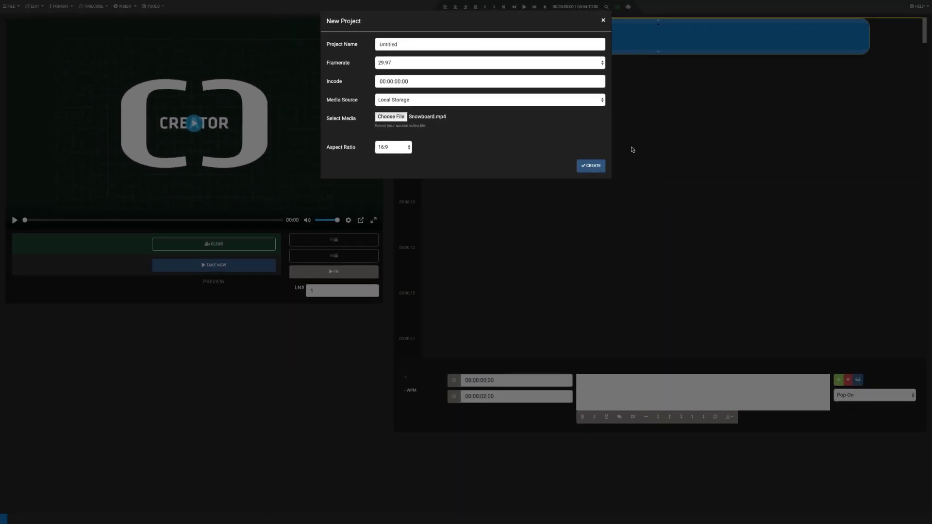
{"action": "left_click", "coordinate": [595, 166]}
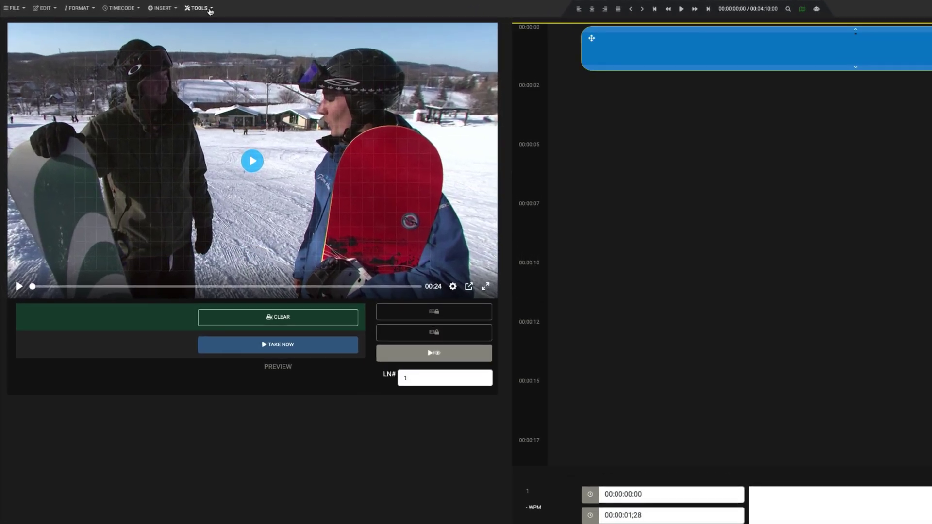
Run Automatic Captioning in English, United States dialect, with 2 speakers.
{"action": "left_click", "coordinate": [186, 8]}
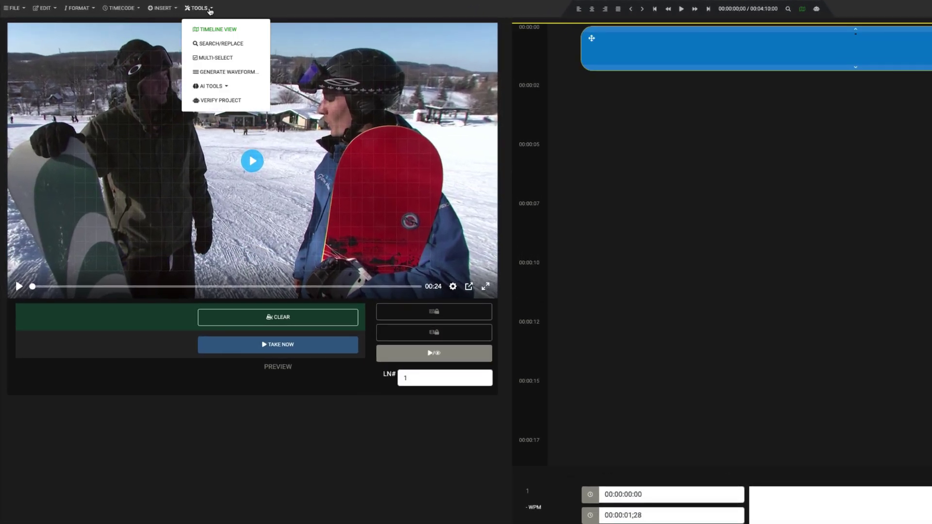
{"action": "mouse_move", "coordinate": [252, 87]}
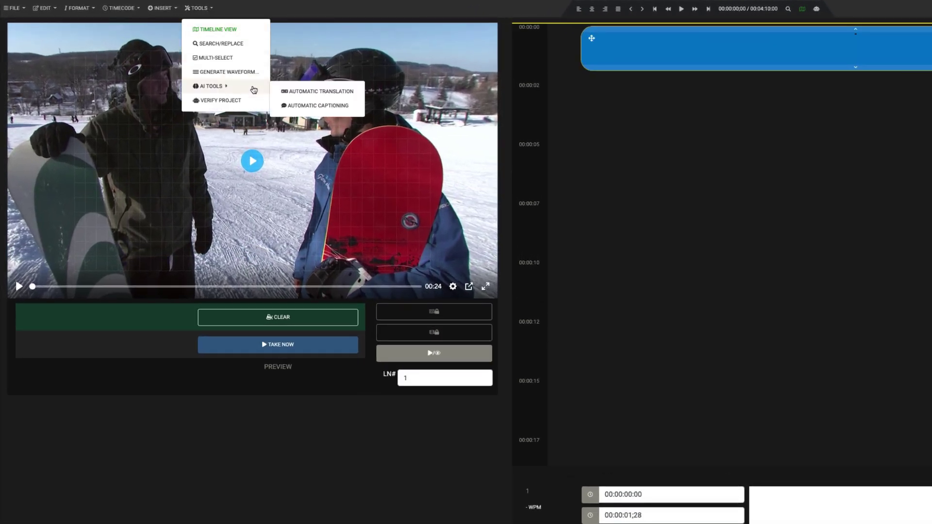
{"action": "left_click", "coordinate": [357, 108]}
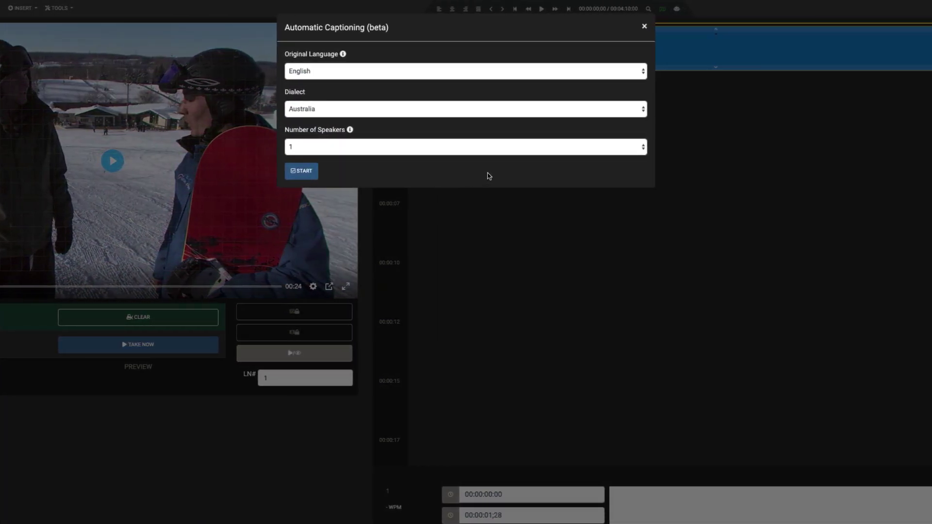
{"action": "left_click", "coordinate": [464, 71]}
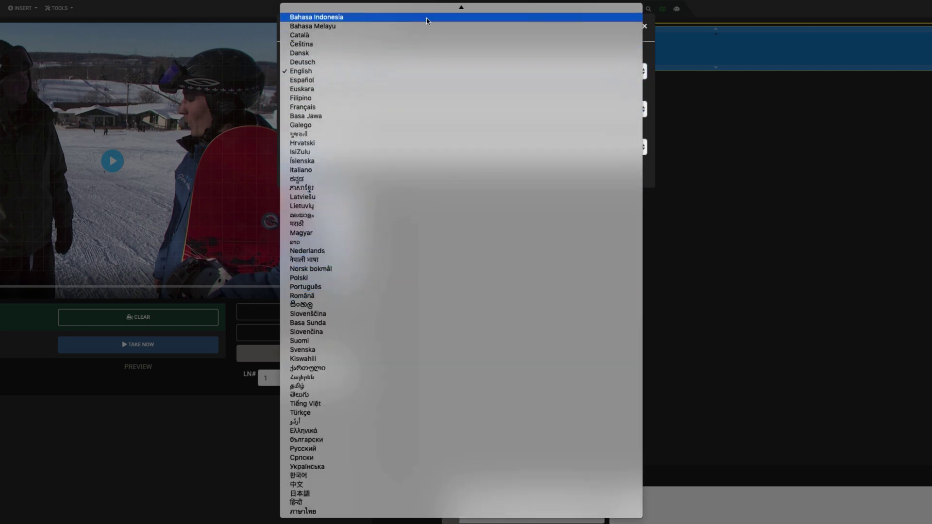
{"action": "left_click", "coordinate": [429, 71]}
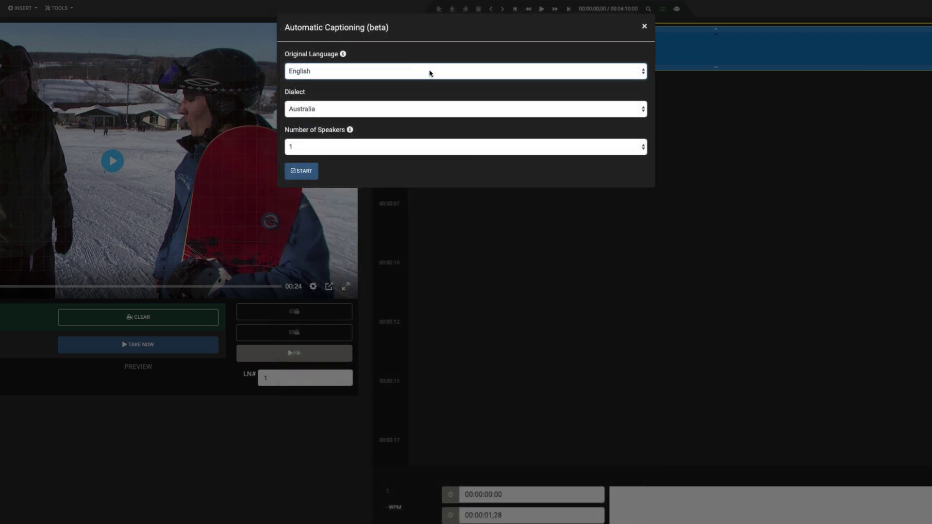
{"action": "left_click", "coordinate": [474, 109]}
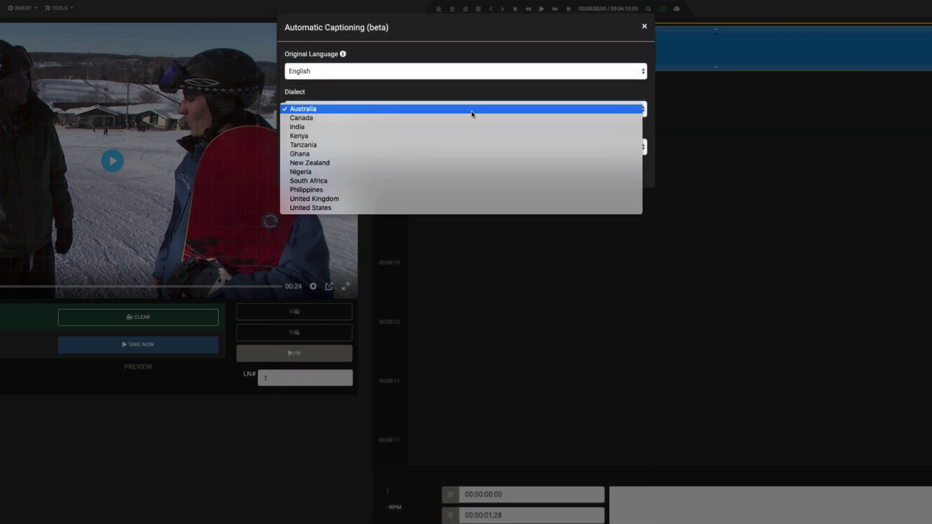
{"action": "left_click", "coordinate": [458, 208]}
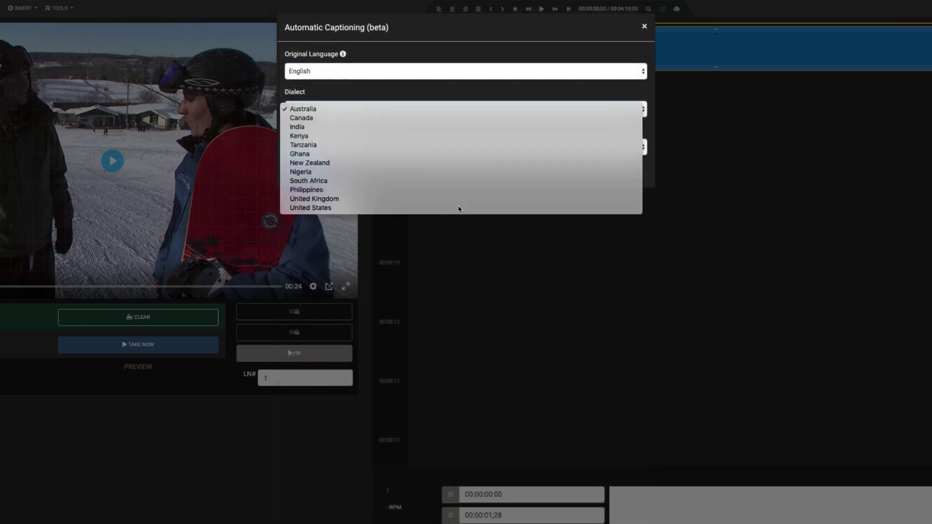
{"action": "left_click", "coordinate": [439, 150]}
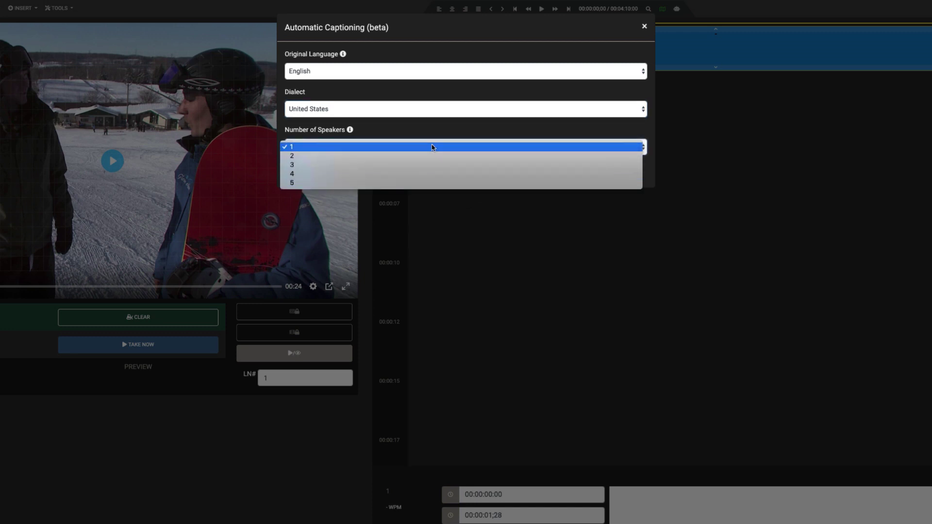
{"action": "left_click", "coordinate": [432, 156]}
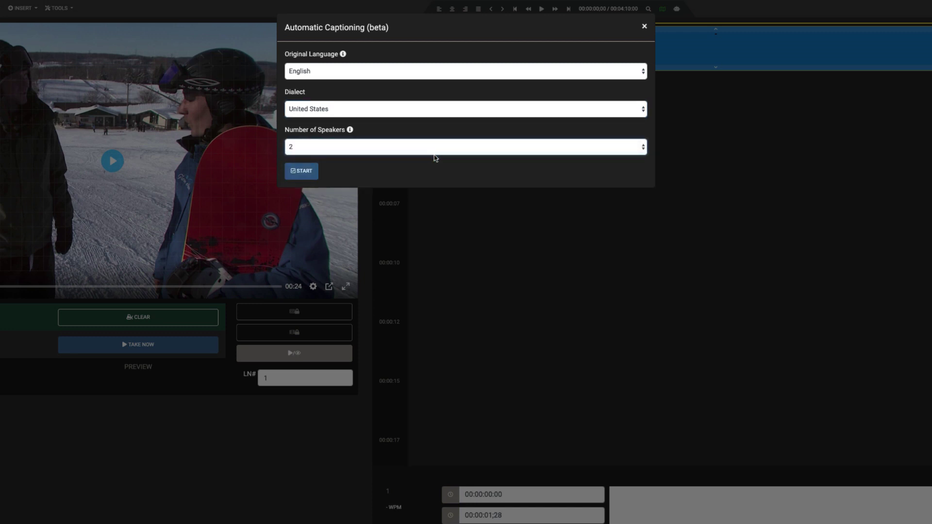
{"action": "left_click", "coordinate": [305, 171]}
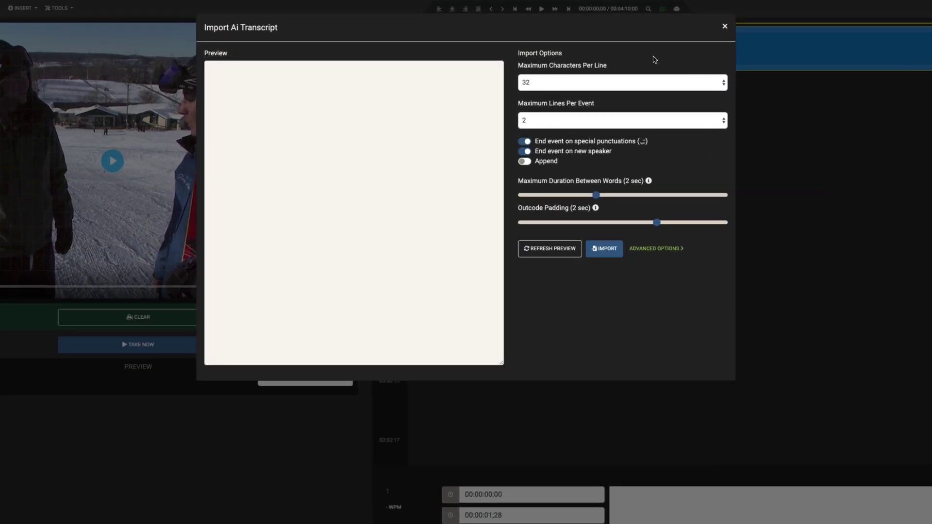
{"action": "left_click", "coordinate": [672, 83]}
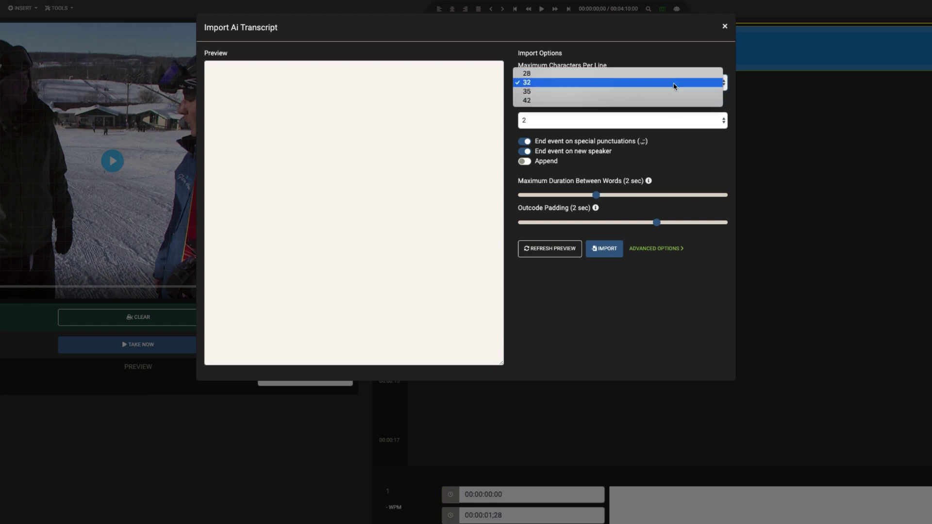
{"action": "left_click", "coordinate": [674, 87]}
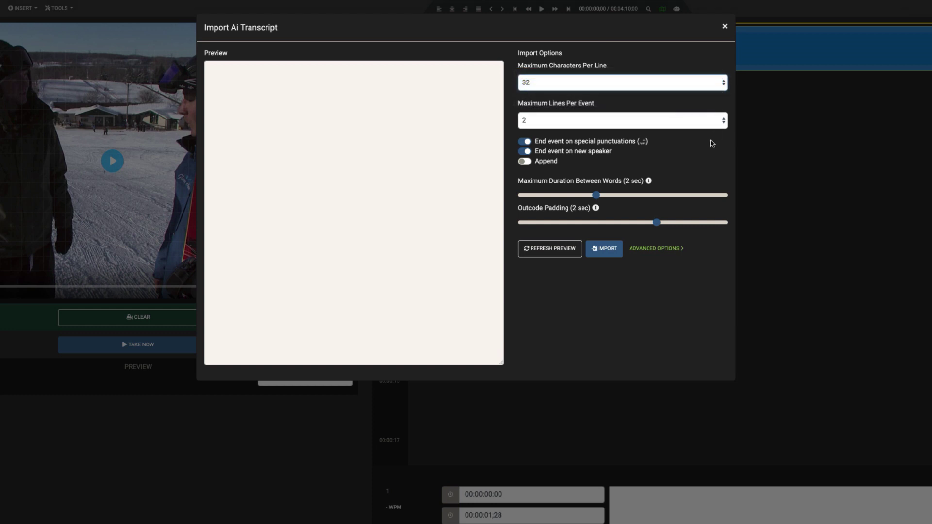
{"action": "left_click", "coordinate": [701, 125]}
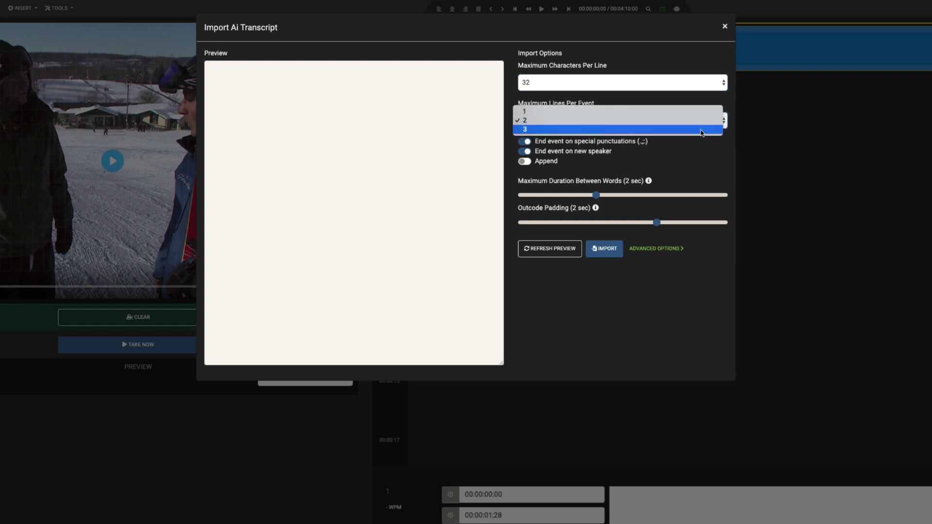
{"action": "left_click", "coordinate": [701, 121]}
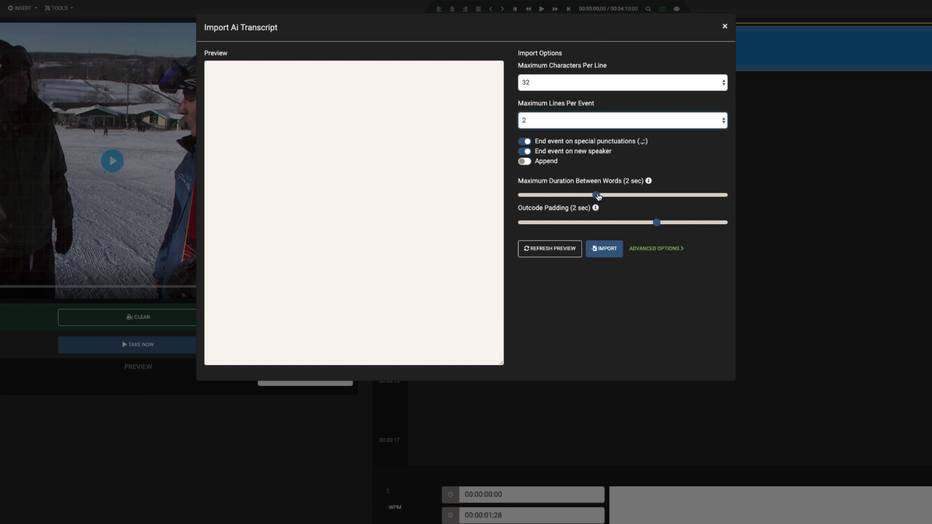
Set the maximum gap between words to 0.5 sec, preview the events, and import them.
{"action": "left_click_drag", "start_coordinate": [597, 195], "coordinate": [532, 196]}
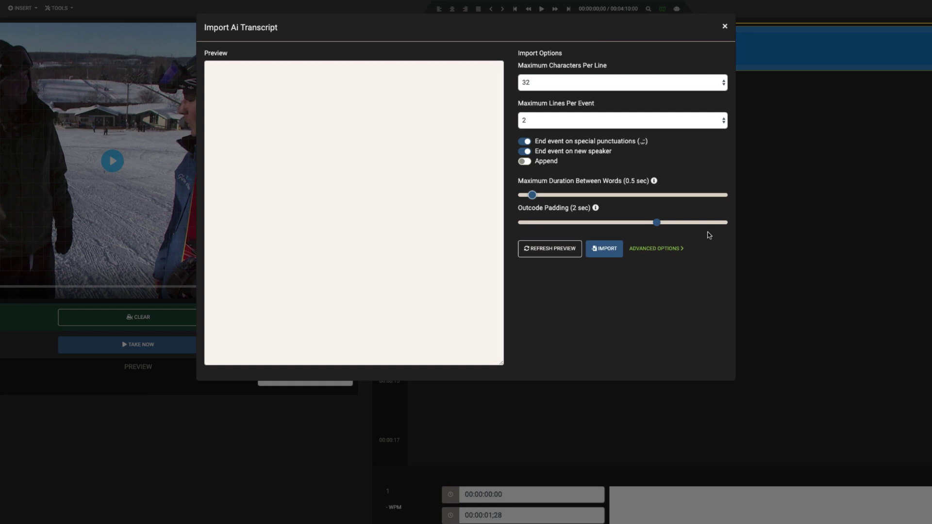
{"action": "left_click", "coordinate": [547, 251]}
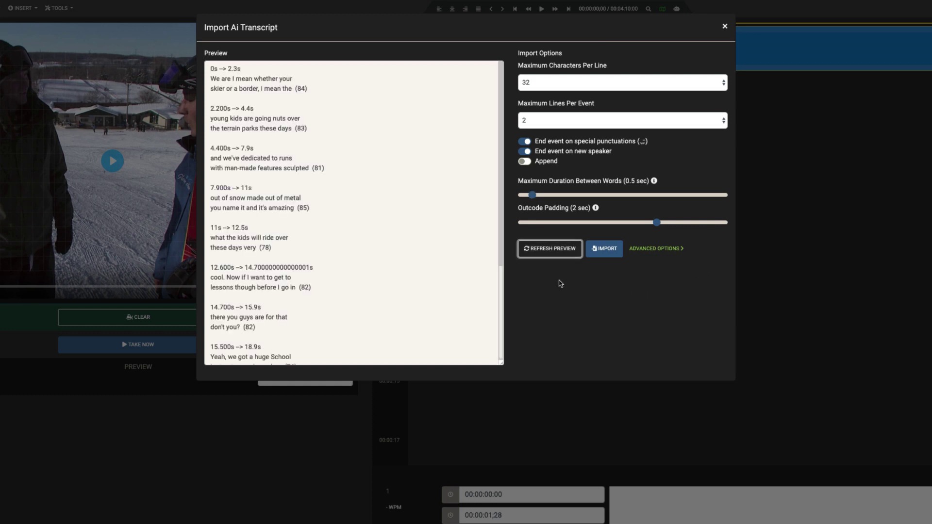
{"action": "scroll", "coordinate": [468, 269], "scroll_direction": "down", "scroll_amount": 4}
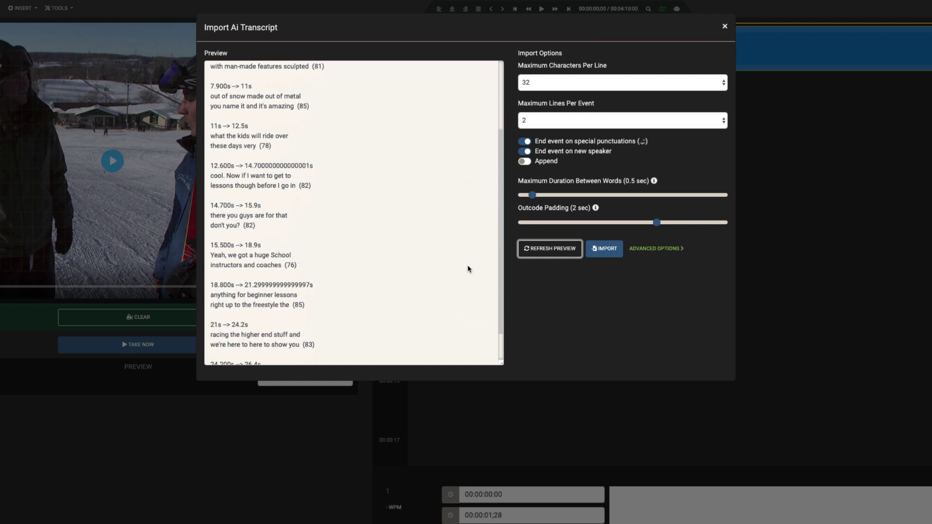
{"action": "scroll", "coordinate": [469, 269], "scroll_direction": "up", "scroll_amount": 4}
{"action": "scroll", "coordinate": [468, 269], "scroll_direction": "up", "scroll_amount": 1}
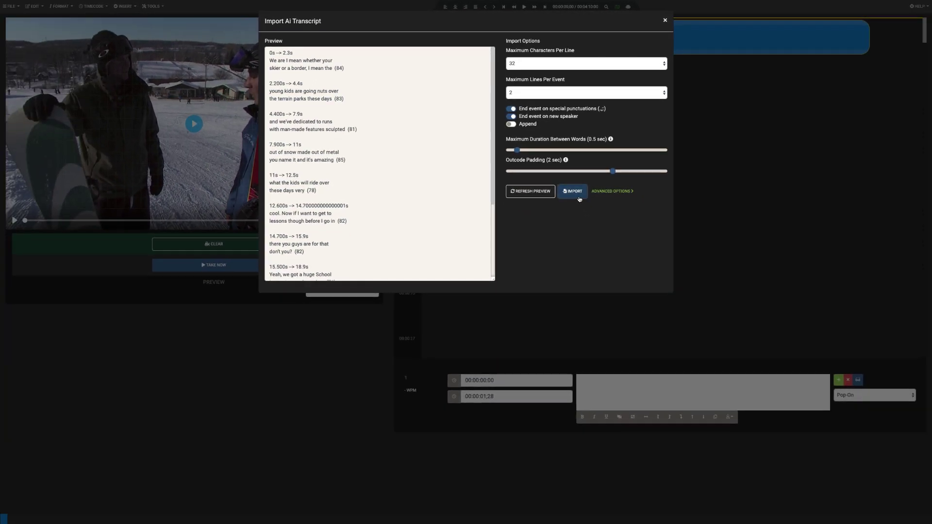
{"action": "left_click", "coordinate": [604, 249]}
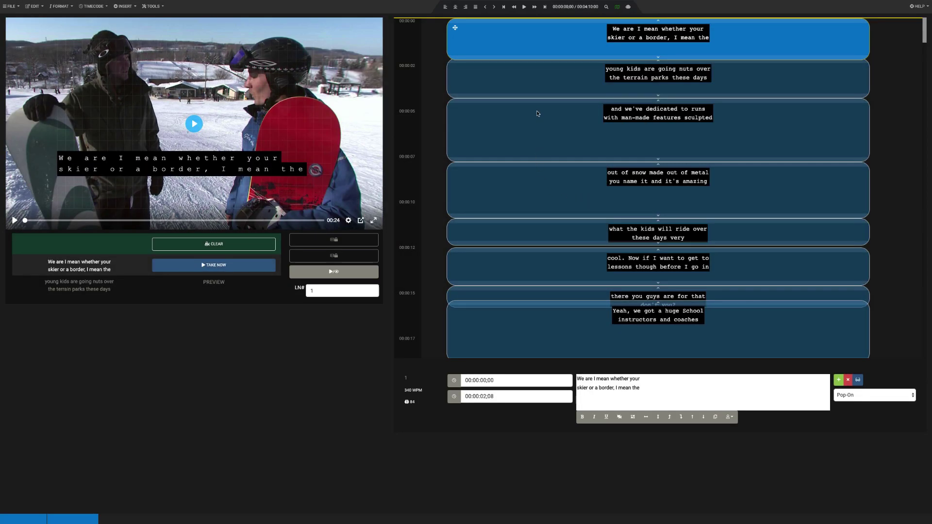
Scroll through the timeline to review the imported snowboard caption events.
{"action": "scroll", "coordinate": [537, 190], "scroll_direction": "down", "scroll_amount": 5}
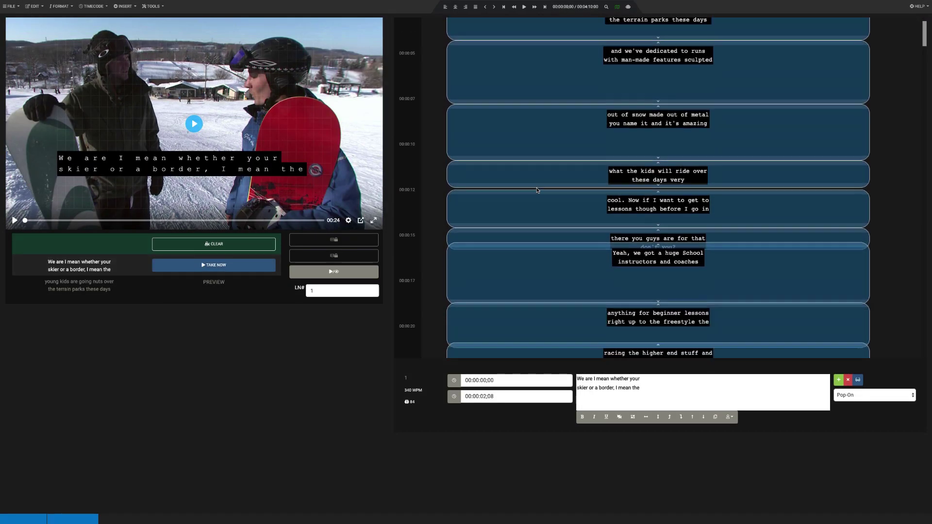
{"action": "scroll", "coordinate": [537, 189], "scroll_direction": "up", "scroll_amount": 5}
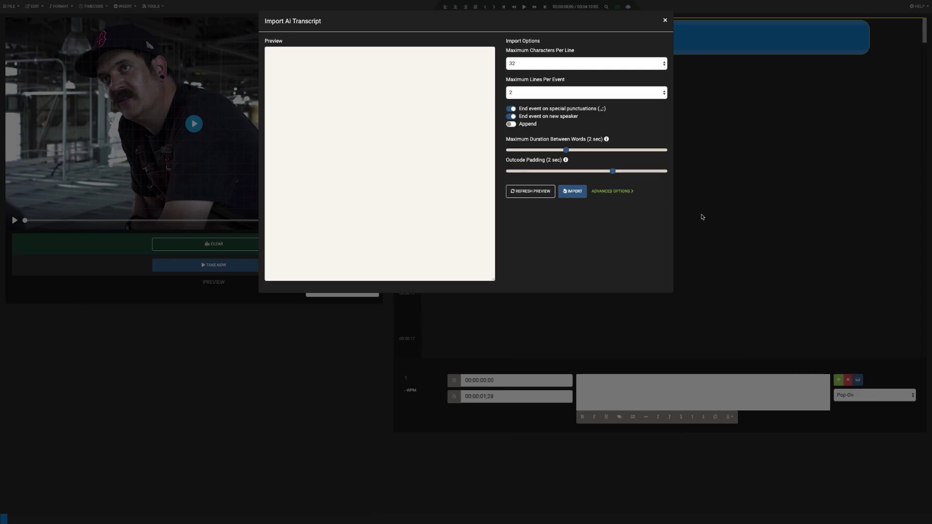
Preview the interview transcript with a 0.5 sec word gap and Append switched on.
{"action": "left_click", "coordinate": [531, 192]}
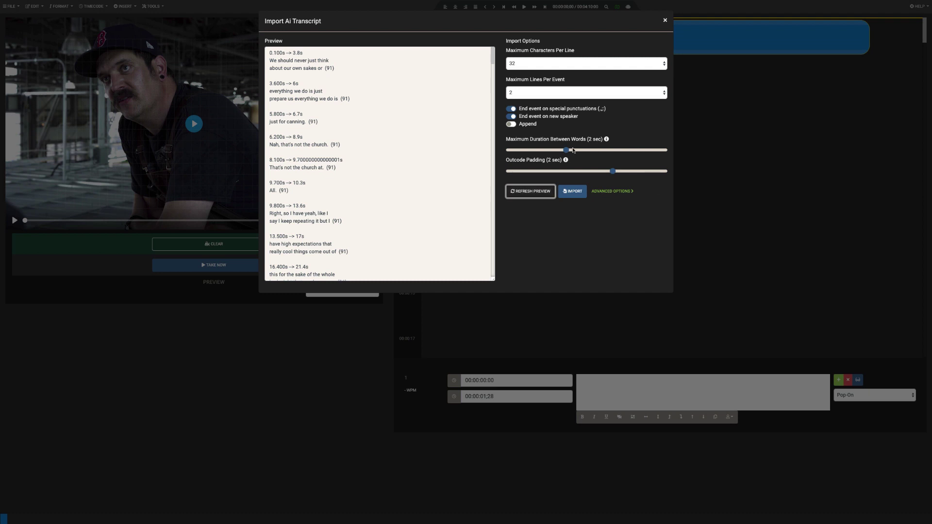
{"action": "left_click_drag", "start_coordinate": [567, 152], "coordinate": [521, 152]}
{"action": "left_click", "coordinate": [530, 192]}
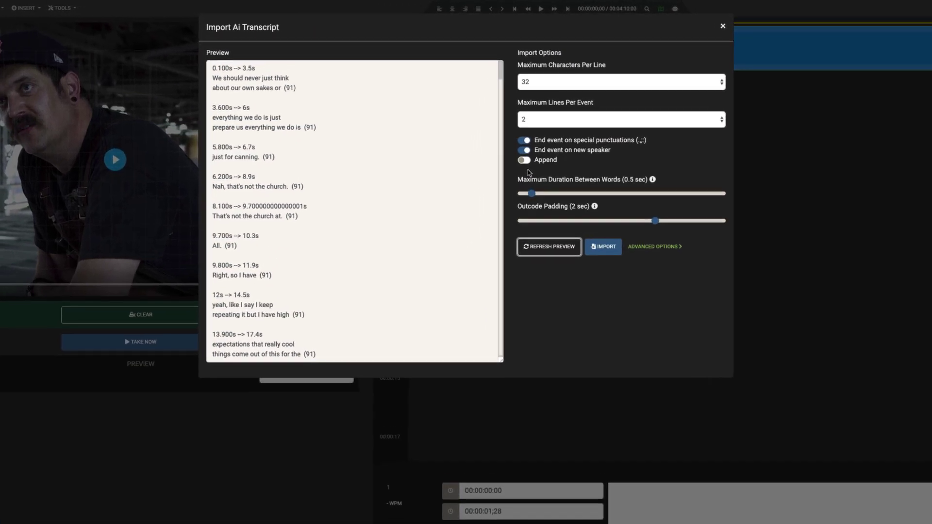
{"action": "left_click", "coordinate": [526, 164]}
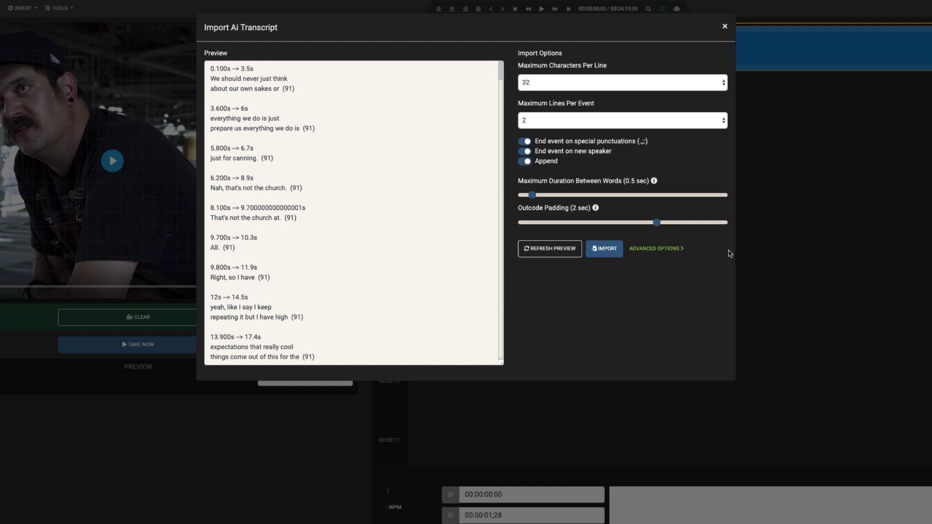
Enable Segment Import under Advanced Options with an Outcode of 60.
{"action": "left_click", "coordinate": [672, 252]}
{"action": "left_click", "coordinate": [526, 274]}
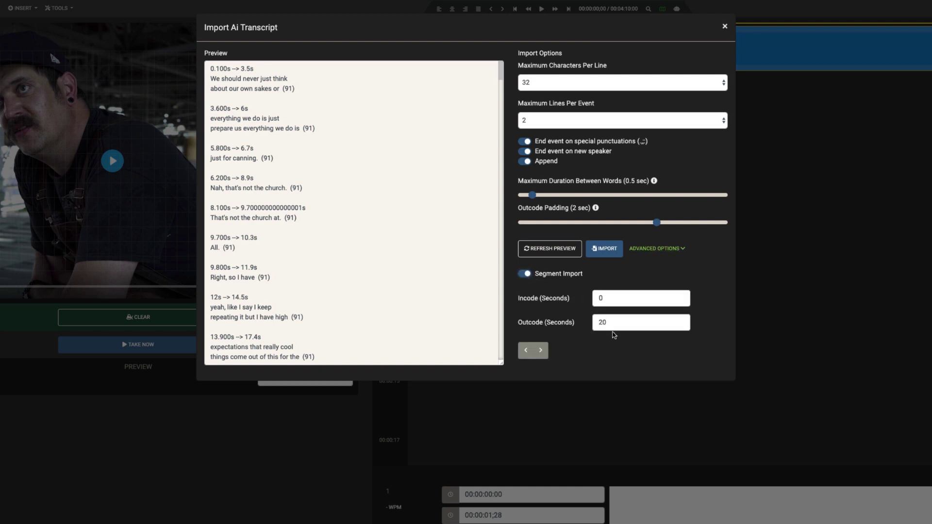
{"action": "double_click", "coordinate": [598, 323]}
{"action": "type", "text": "60"}
{"action": "left_click", "coordinate": [601, 347]}
Preview the 60–120 and 0–60 second segments, then import the first minute.
{"action": "left_click", "coordinate": [543, 353]}
{"action": "left_click", "coordinate": [561, 251]}
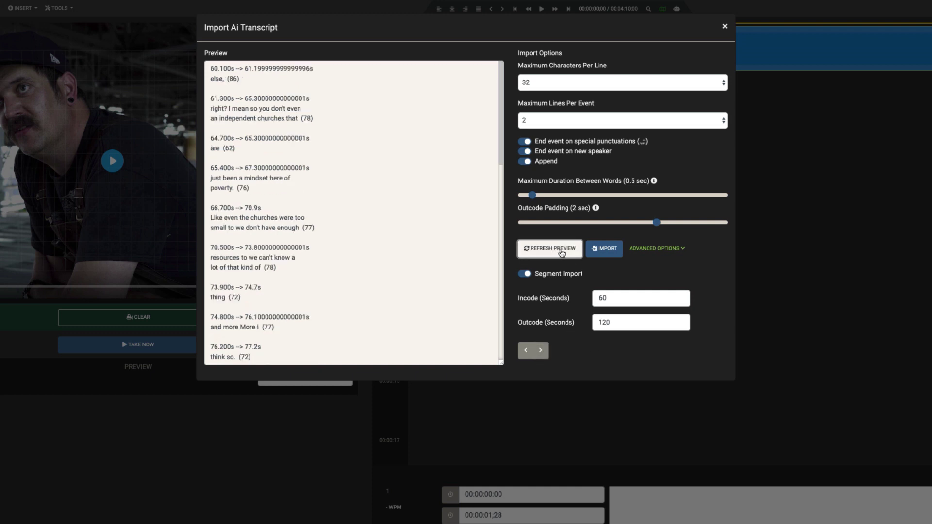
{"action": "left_click", "coordinate": [525, 353]}
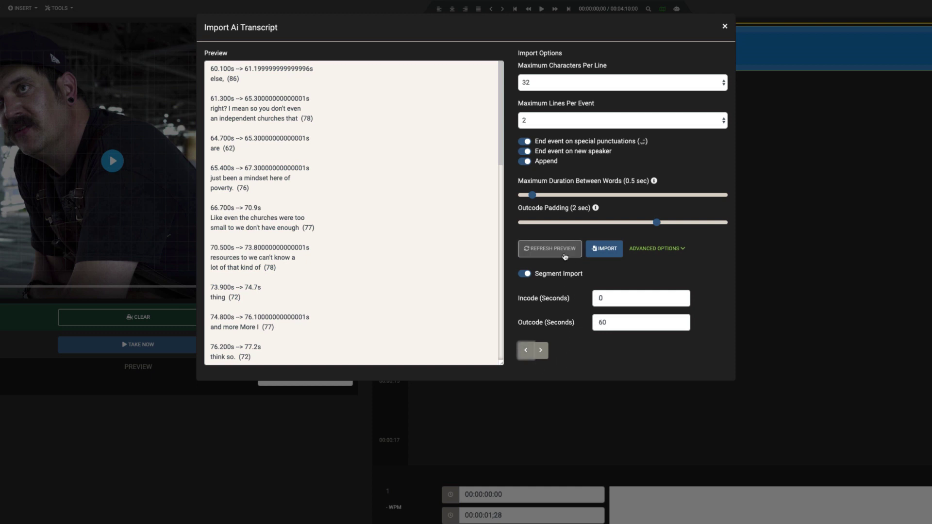
{"action": "left_click", "coordinate": [564, 254]}
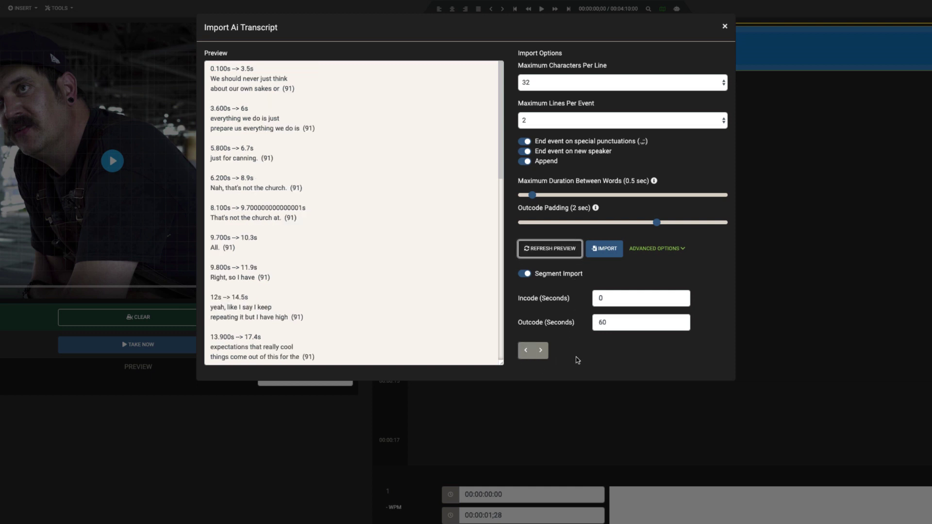
{"action": "left_click", "coordinate": [604, 248]}
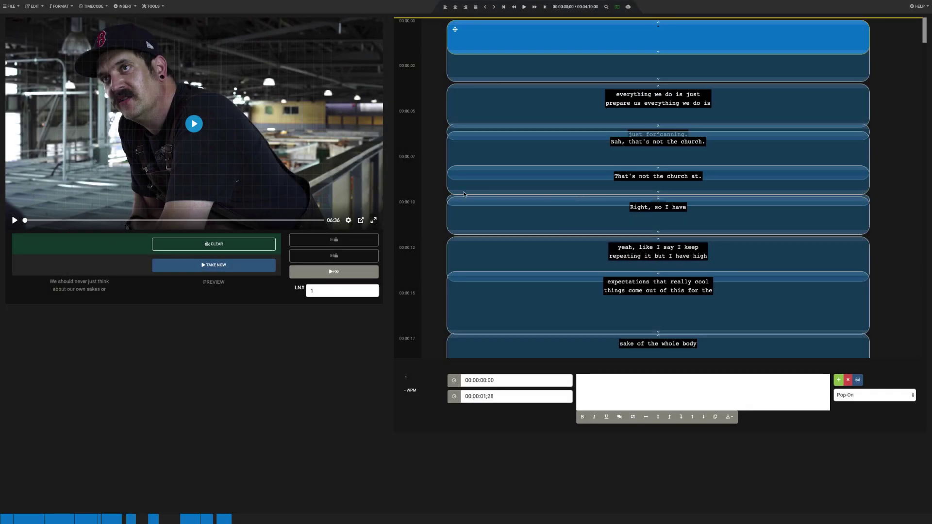
Apply Edit > Fix Overlap to reorder the overlapping caption events.
{"action": "scroll", "coordinate": [439, 194], "scroll_direction": "down", "scroll_amount": 5}
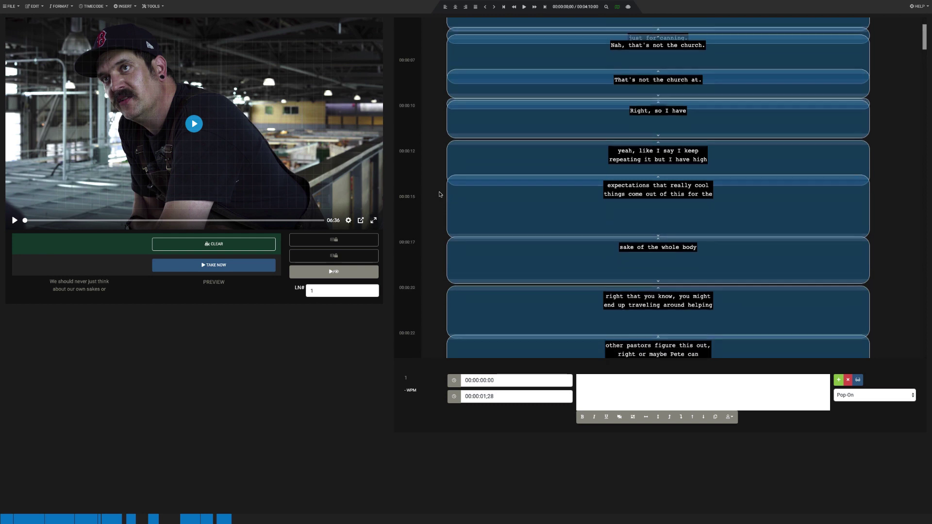
{"action": "scroll", "coordinate": [439, 195], "scroll_direction": "up", "scroll_amount": 3}
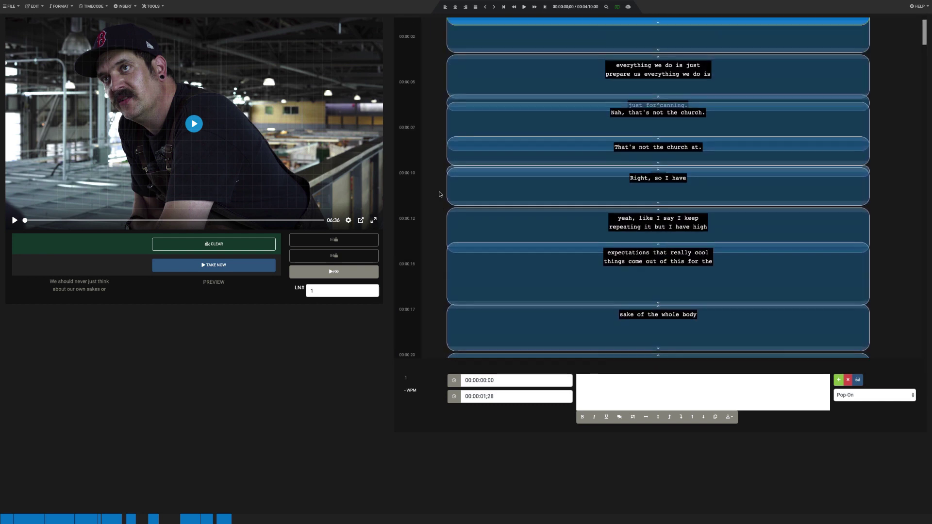
{"action": "scroll", "coordinate": [439, 194], "scroll_direction": "up", "scroll_amount": 1}
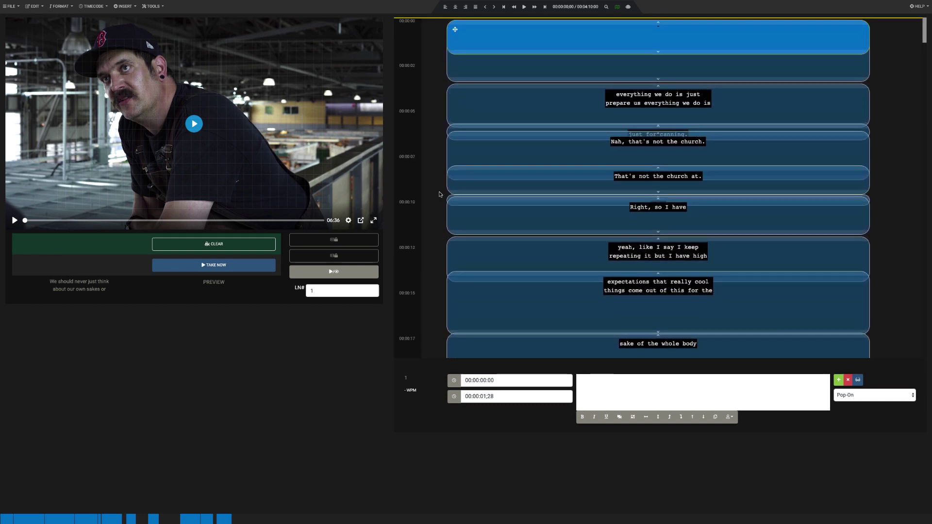
{"action": "left_click", "coordinate": [38, 6]}
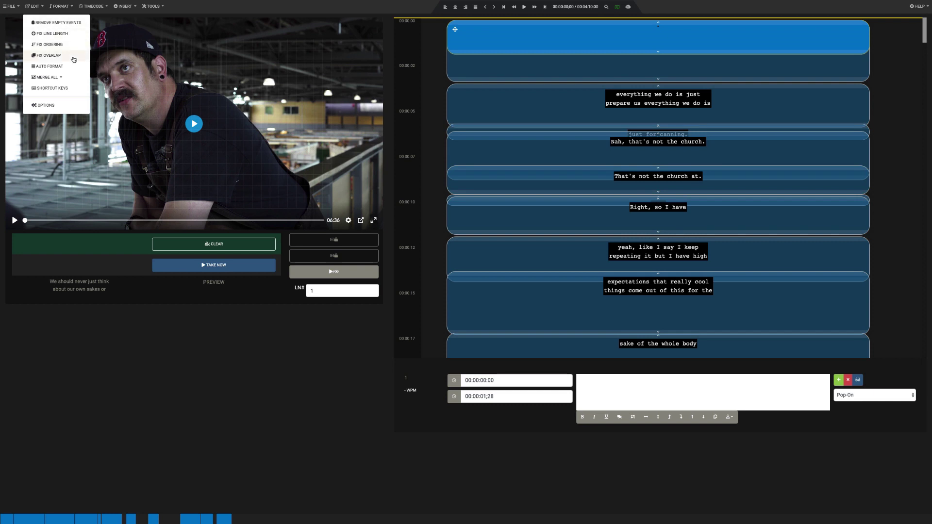
{"action": "left_click", "coordinate": [49, 54]}
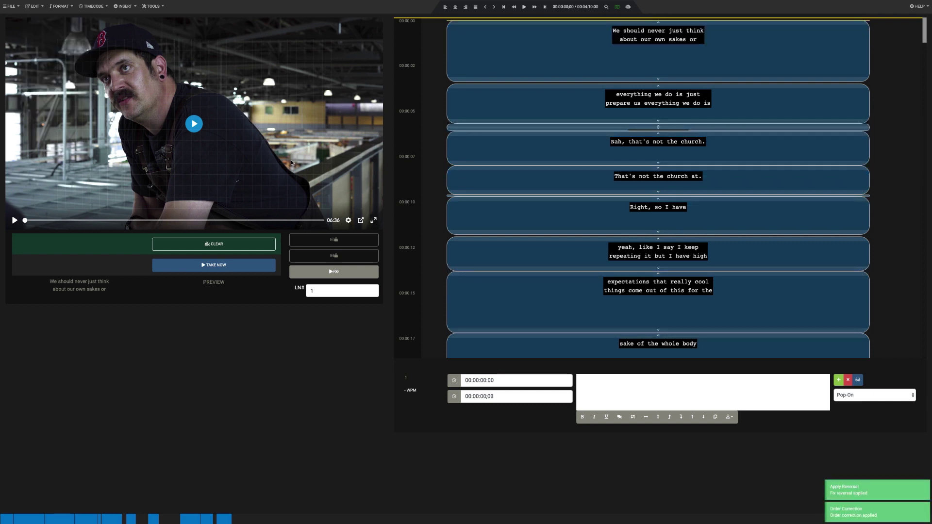
{"action": "scroll", "coordinate": [434, 136], "scroll_direction": "down", "scroll_amount": 4}
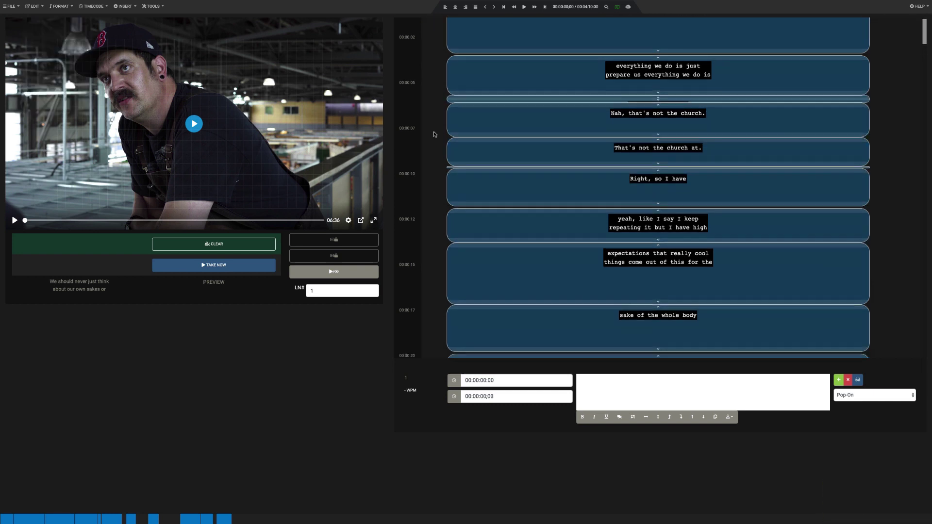
{"action": "scroll", "coordinate": [434, 135], "scroll_direction": "down", "scroll_amount": 5}
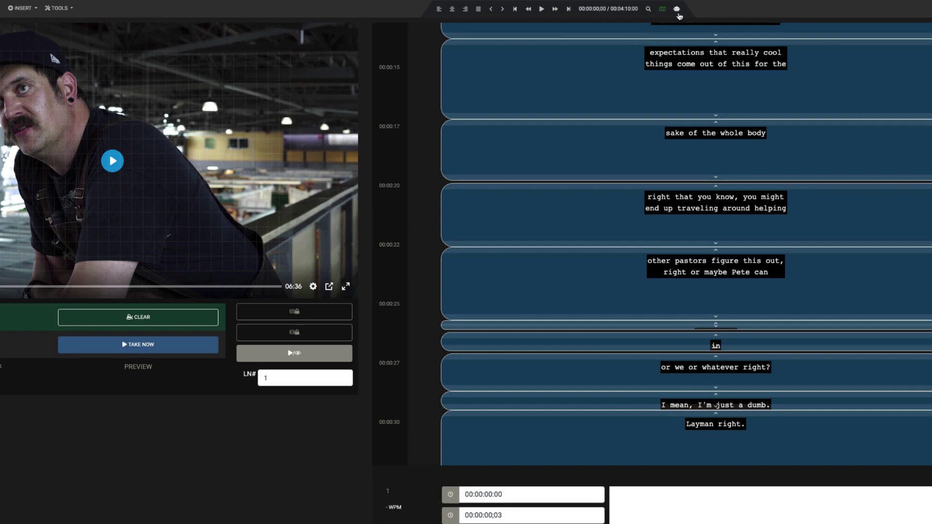
Append the 60–120 second transcript segment as caption events after the existing ones.
{"action": "left_click", "coordinate": [677, 9]}
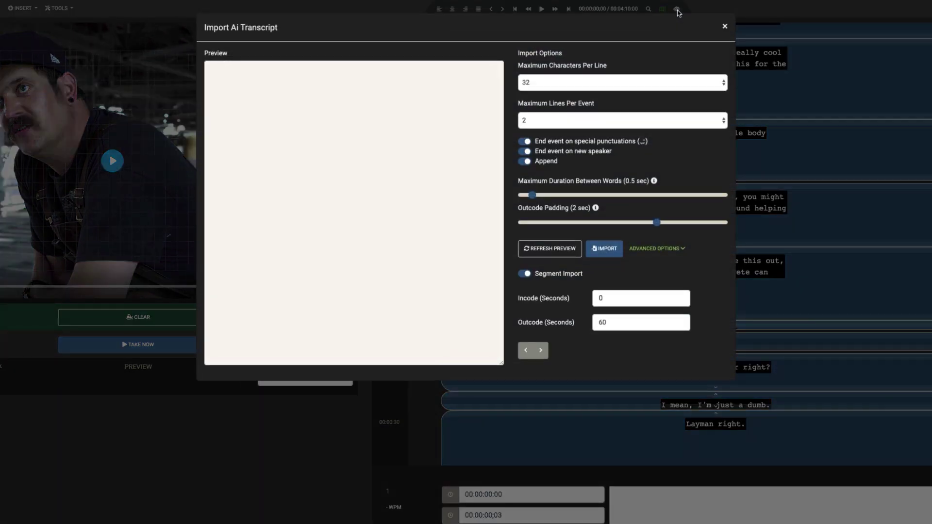
{"action": "left_click", "coordinate": [553, 250]}
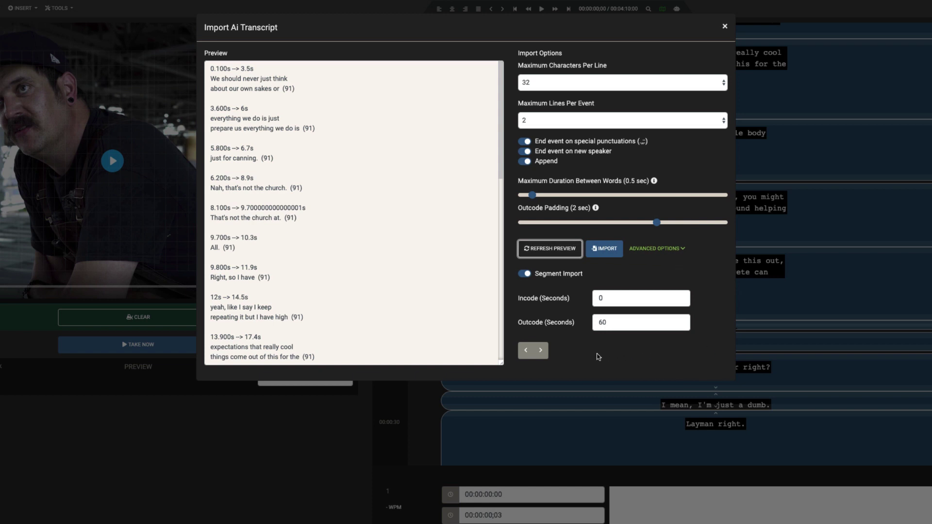
{"action": "left_click", "coordinate": [539, 351]}
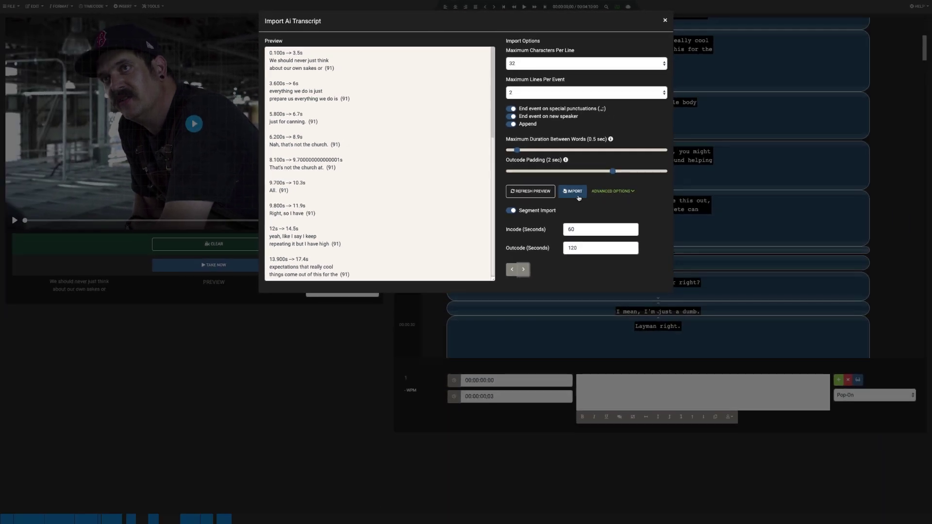
{"action": "left_click", "coordinate": [601, 242]}
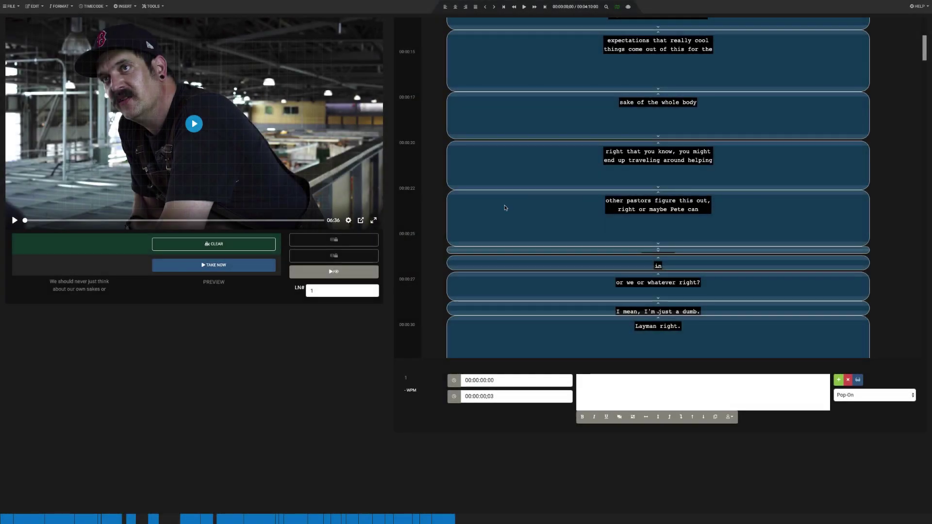
{"action": "scroll", "coordinate": [434, 253], "scroll_direction": "down", "scroll_amount": 8}
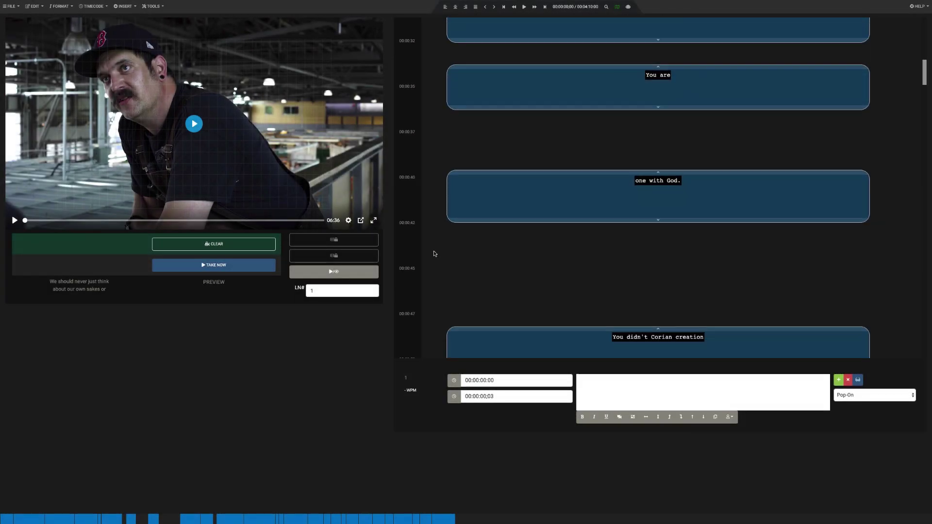
{"action": "scroll", "coordinate": [434, 253], "scroll_direction": "down", "scroll_amount": 8}
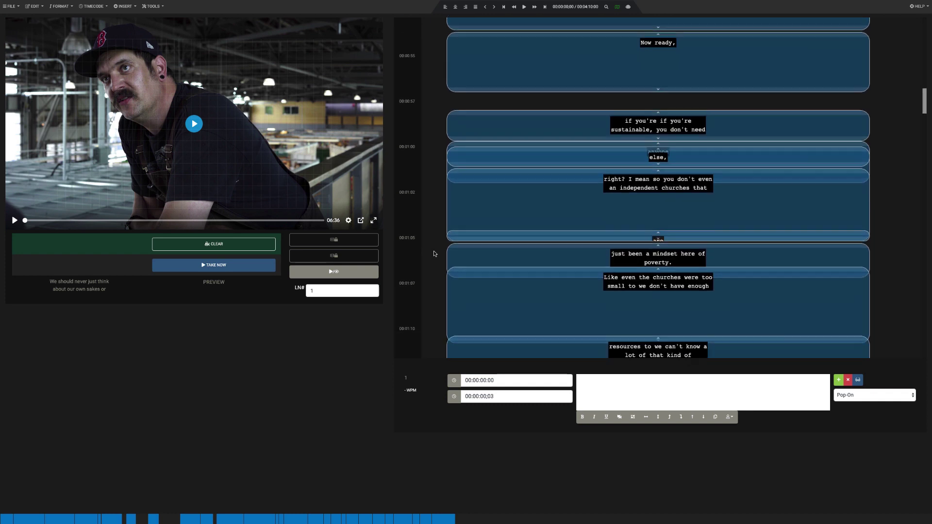
{"action": "scroll", "coordinate": [434, 253], "scroll_direction": "down", "scroll_amount": 6}
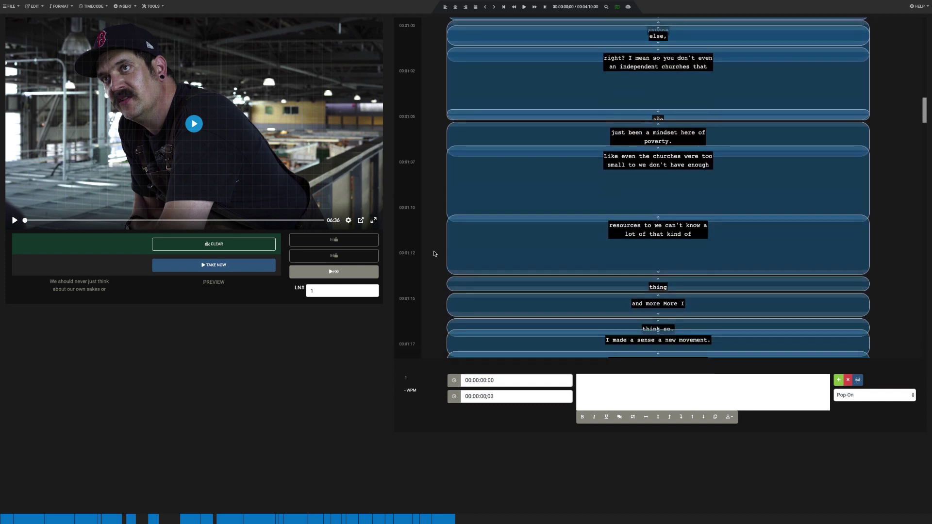